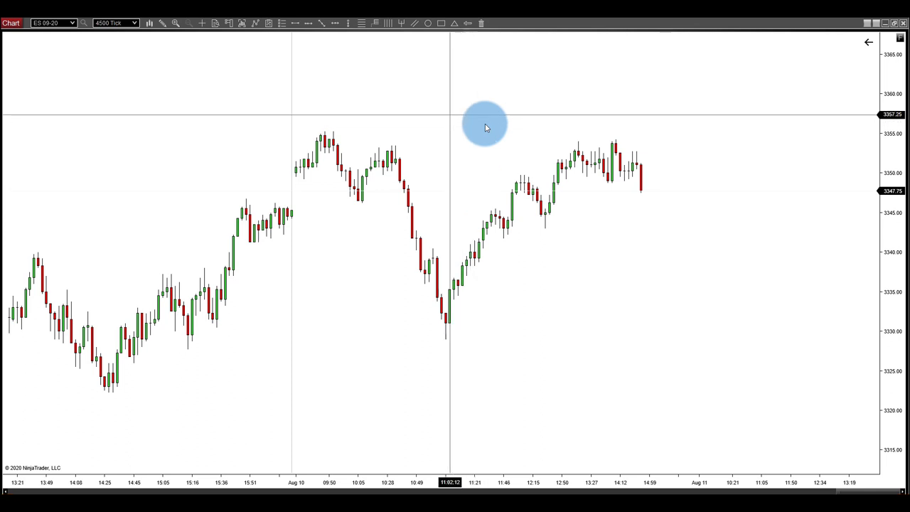
- Reload the chart with the ES 09-20 4500 Tick candlestick data series and close the settings
right_click(486, 128)
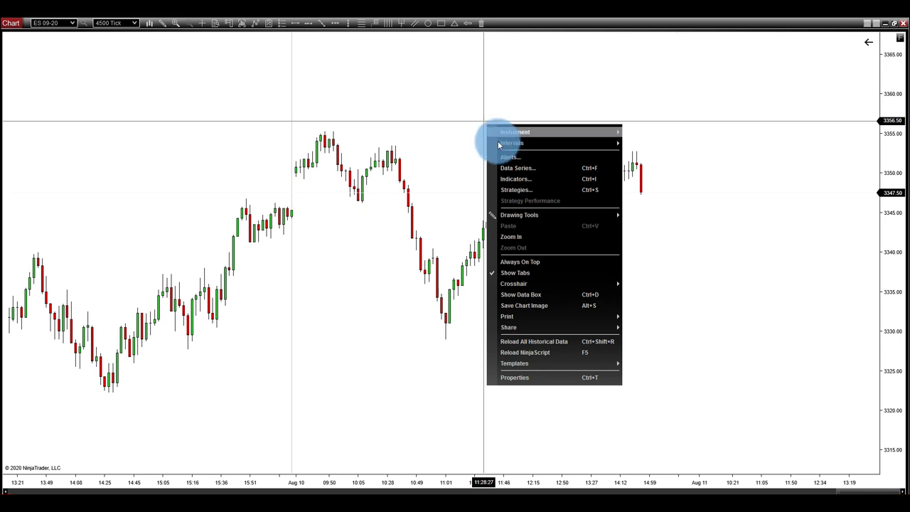
left_click(515, 169)
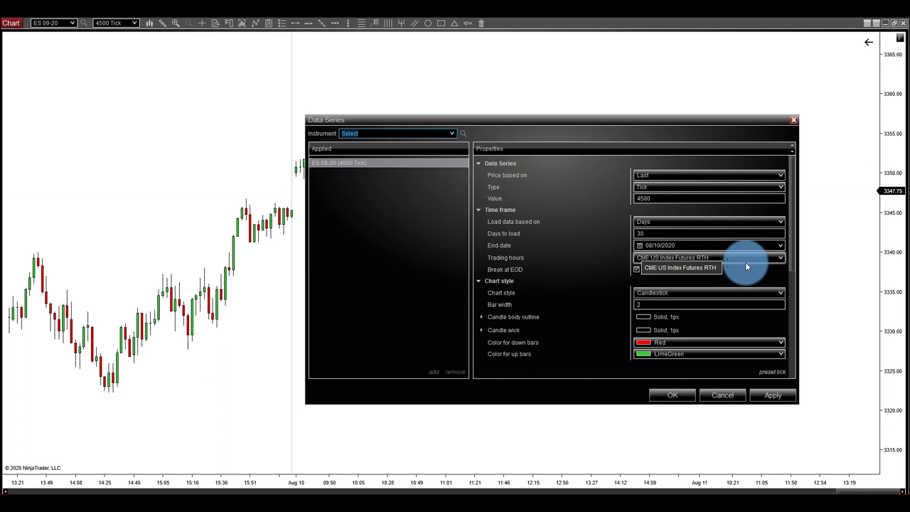
left_click(770, 398)
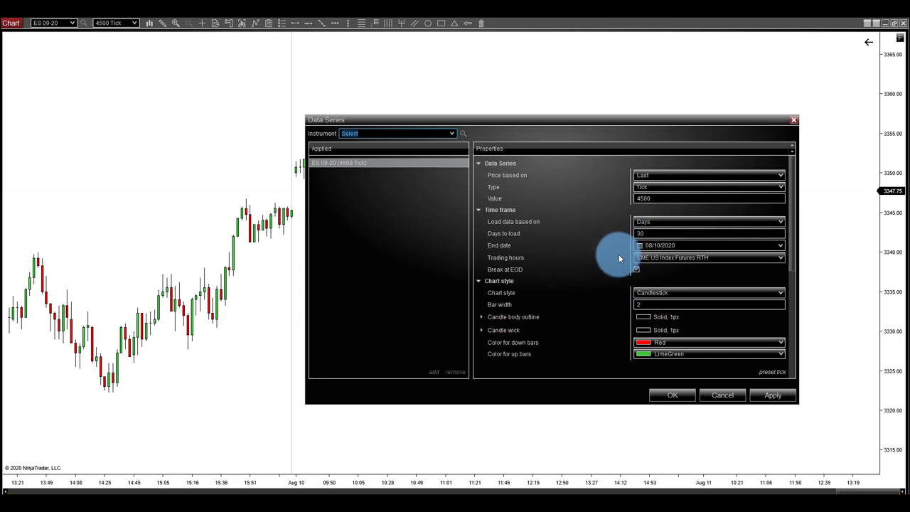
left_click(773, 395)
left_click(674, 397)
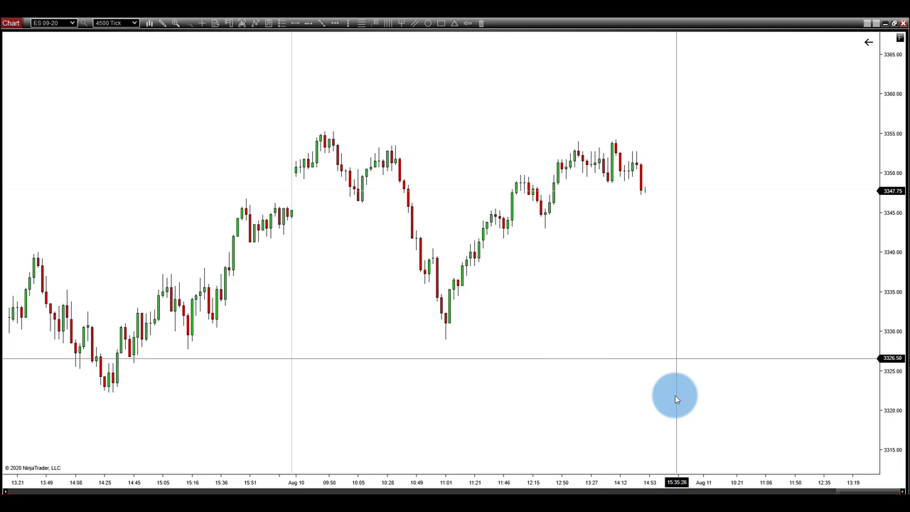
- Add the Prior day OHLC indicator to the chart's indicator list
right_click(594, 299)
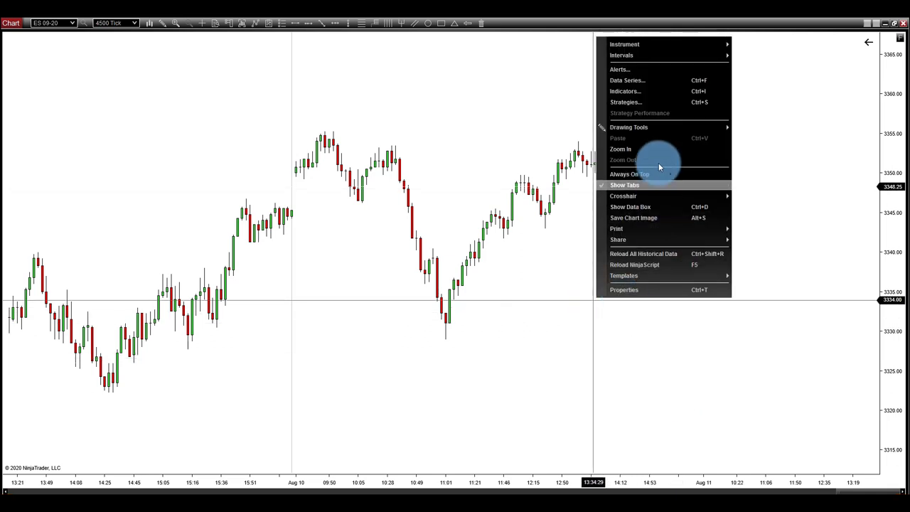
left_click(638, 94)
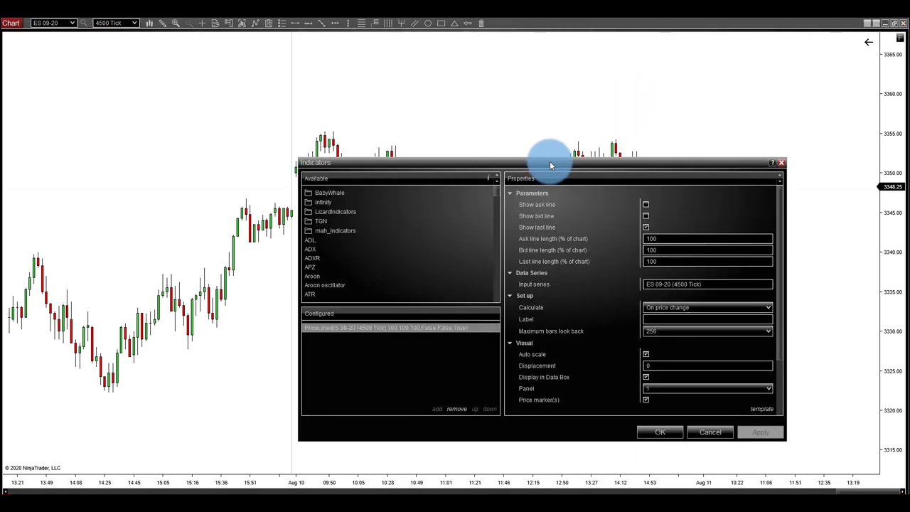
left_click_drag(551, 166, 523, 126)
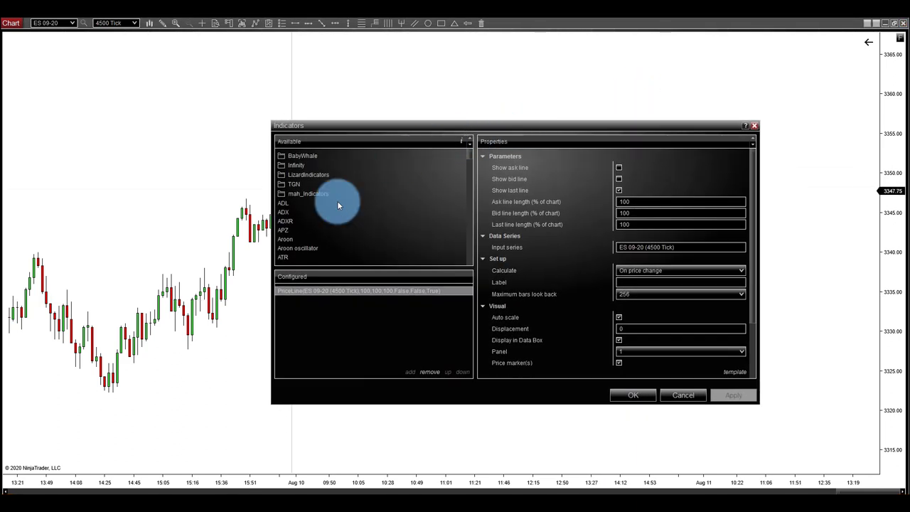
scroll(308, 216, "down", 4)
scroll(309, 215, "down", 12)
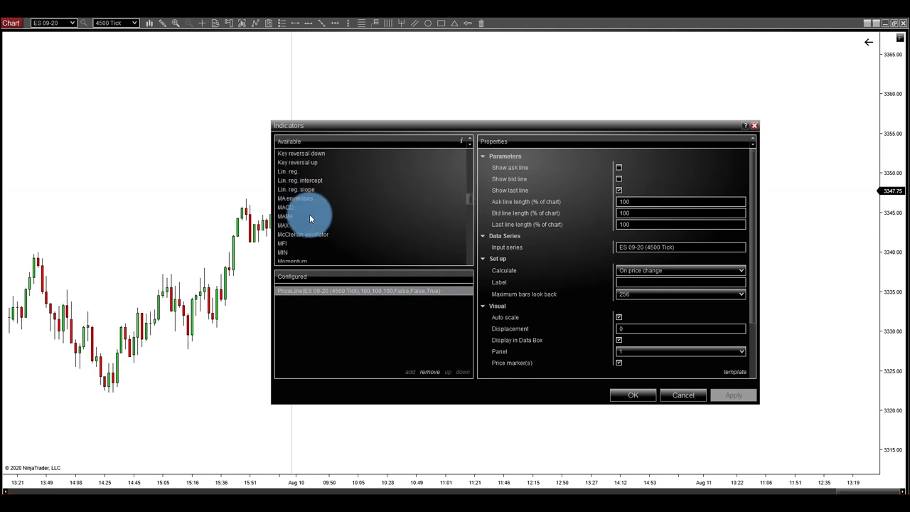
scroll(309, 214, "down", 6)
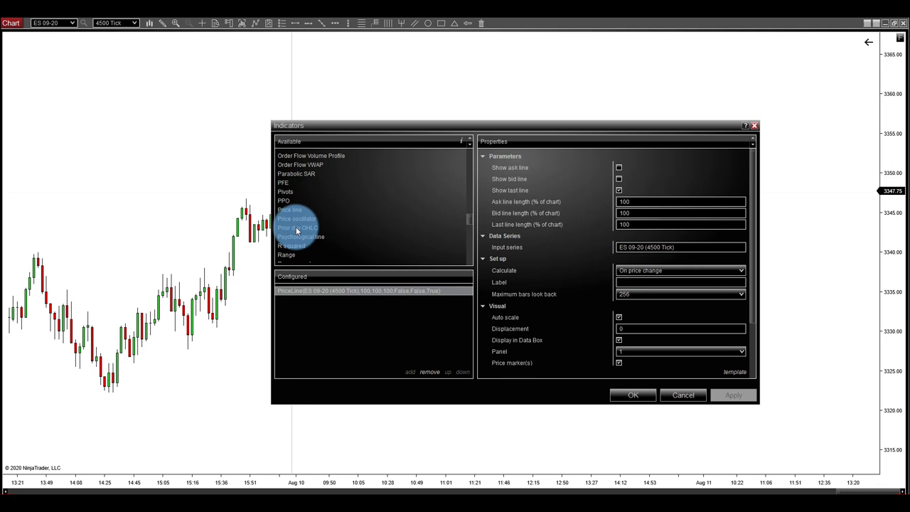
left_click(297, 229)
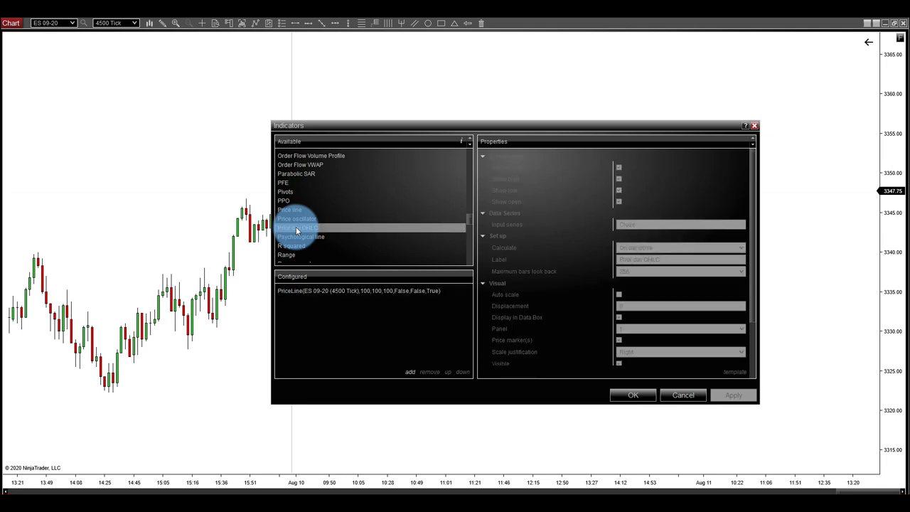
double_click(297, 228)
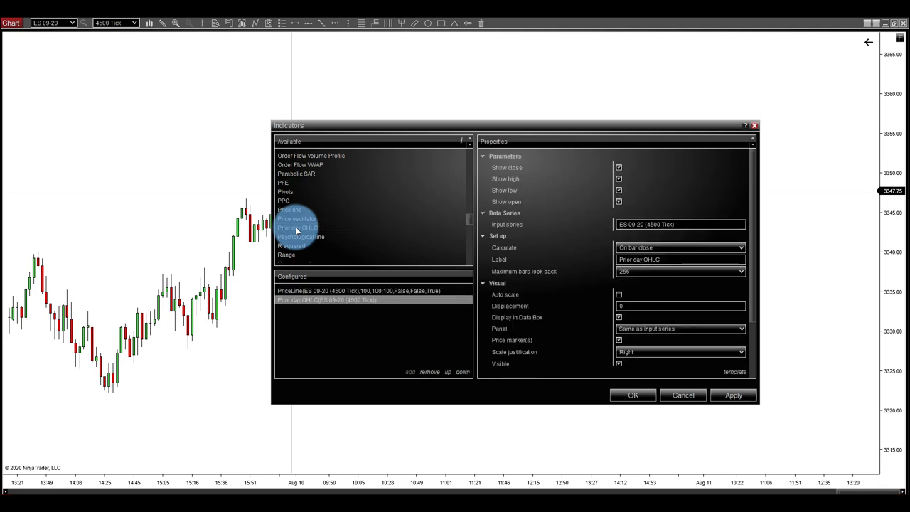
- Hide the prior high and open lines, make the prior close SlateBlue, and apply
left_click(620, 179)
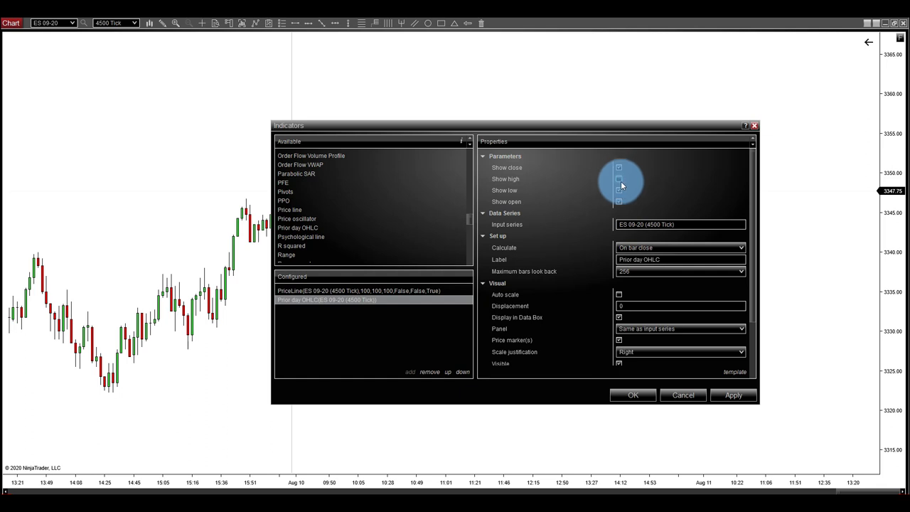
left_click(620, 202)
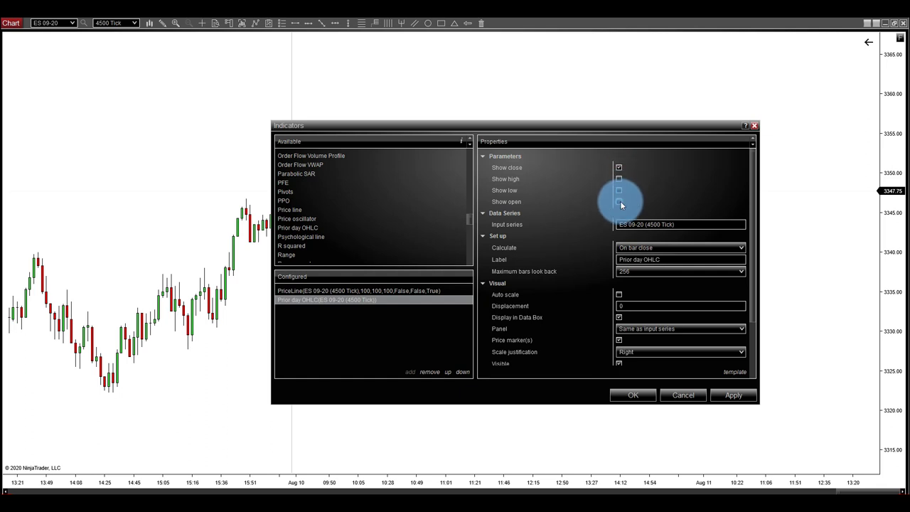
scroll(619, 269, "down", 3)
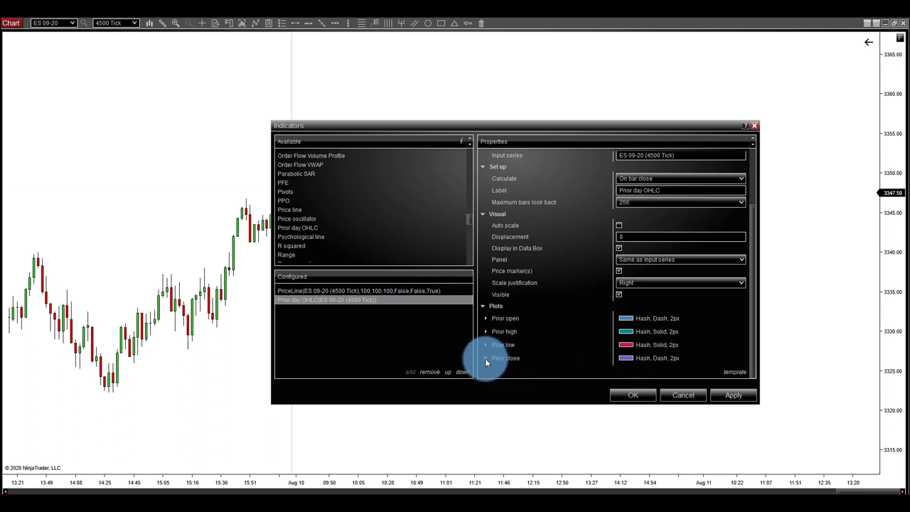
left_click(486, 360)
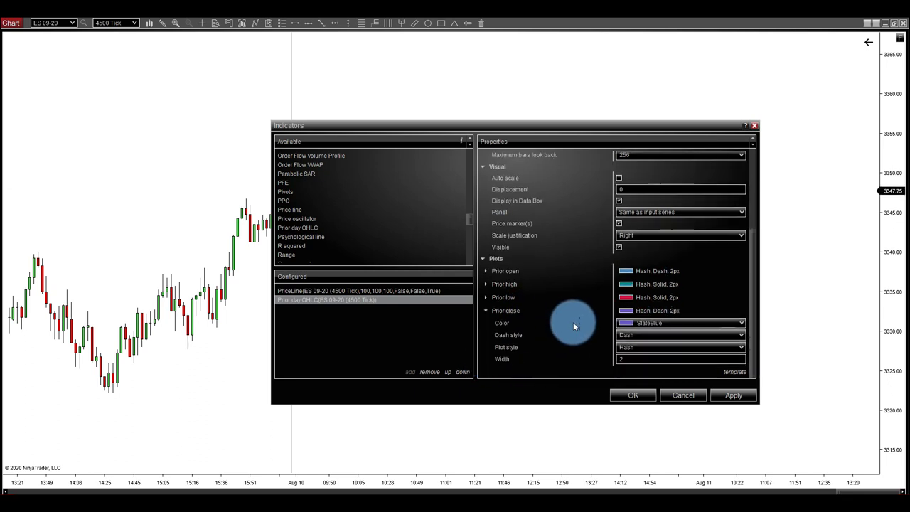
left_click(632, 322)
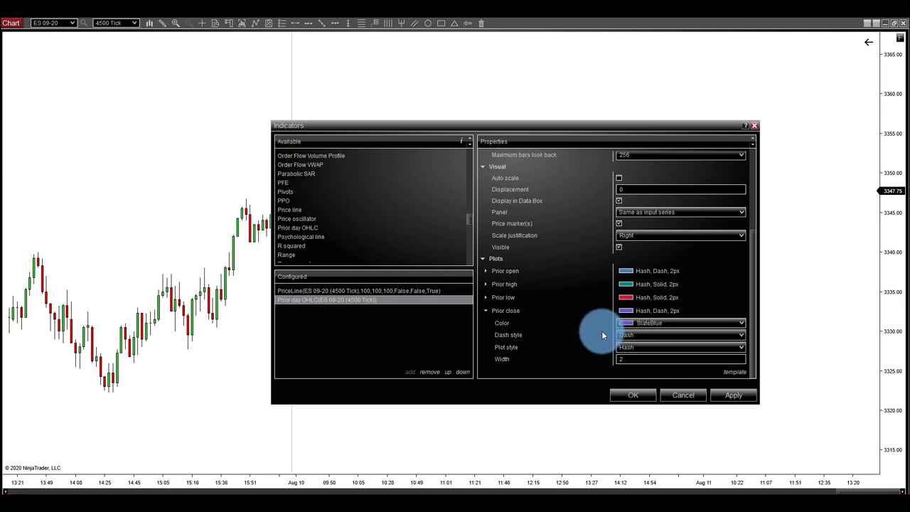
left_click(734, 396)
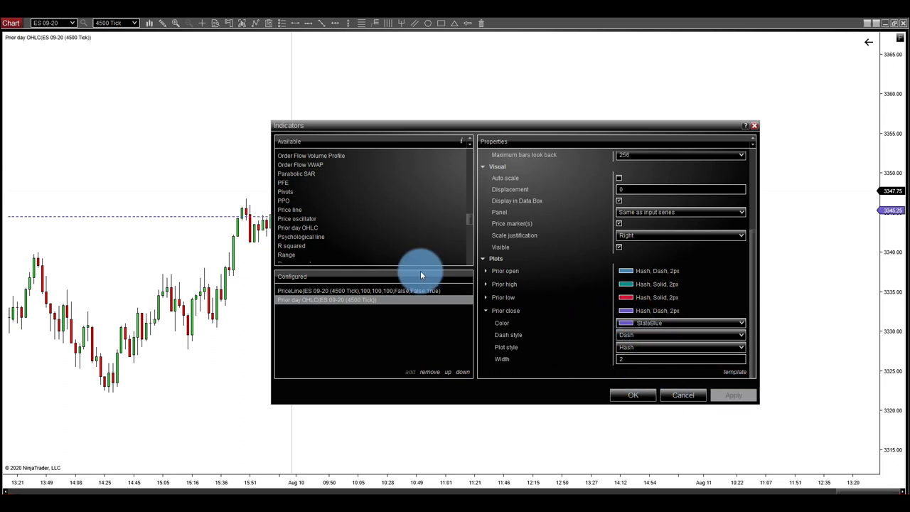
- Add Current day OHL with a Goldenrod 2px dashed open line and apply it
scroll(301, 208, "up", 5)
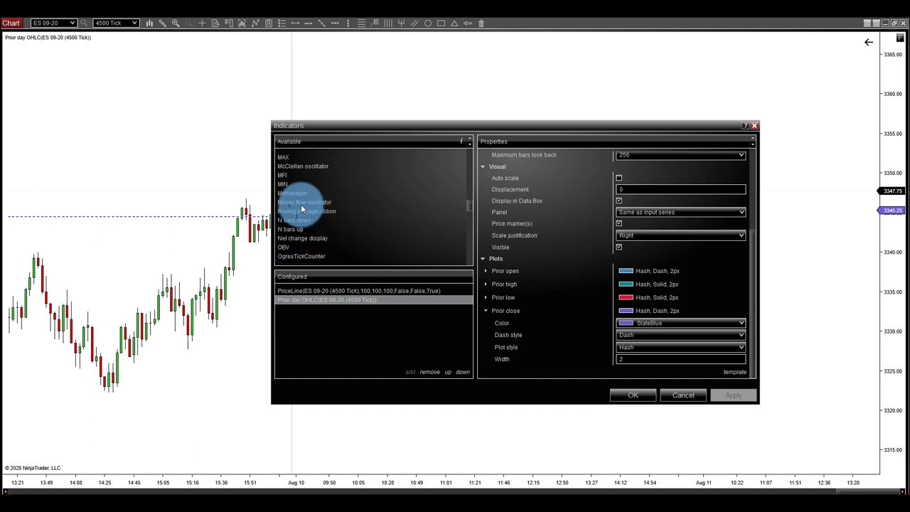
scroll(302, 208, "up", 10)
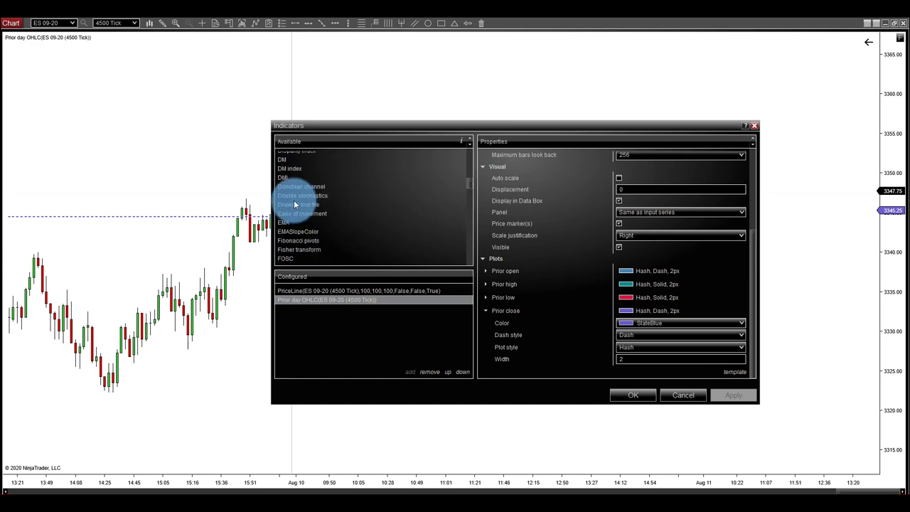
scroll(298, 209, "up", 3)
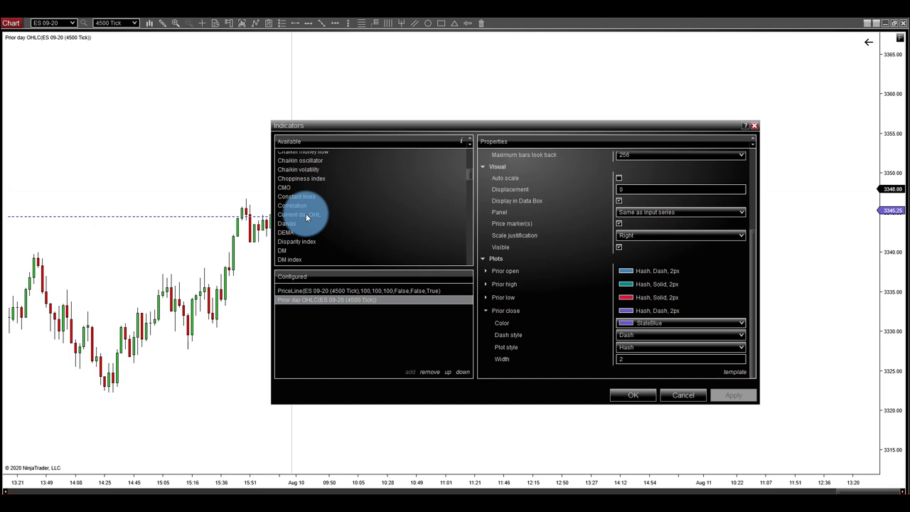
double_click(307, 216)
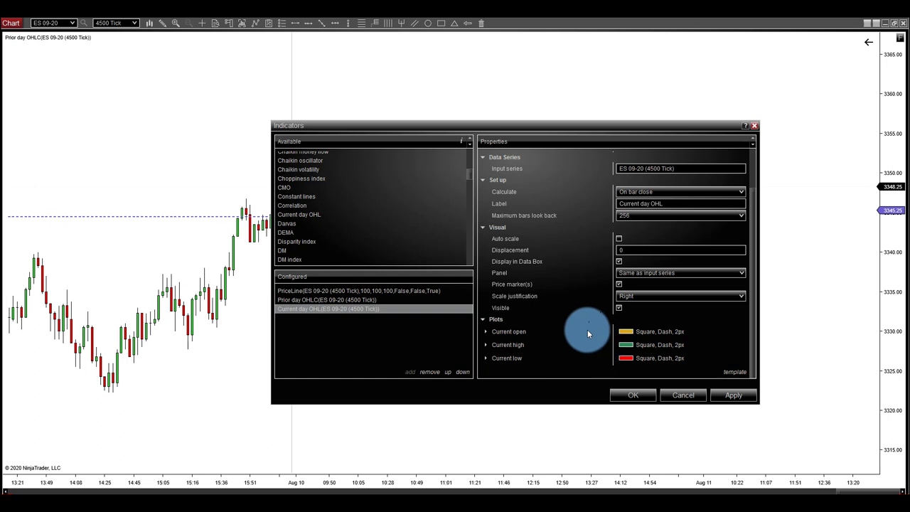
left_click(486, 335)
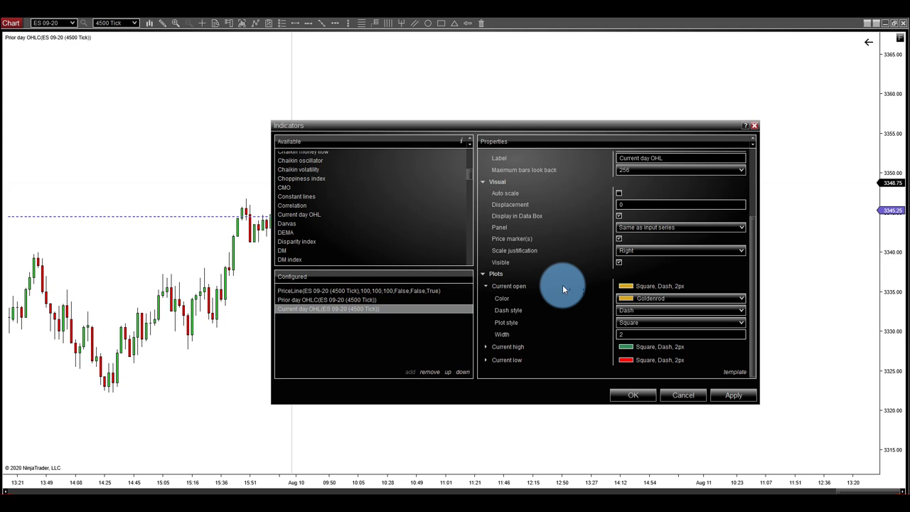
left_click(724, 396)
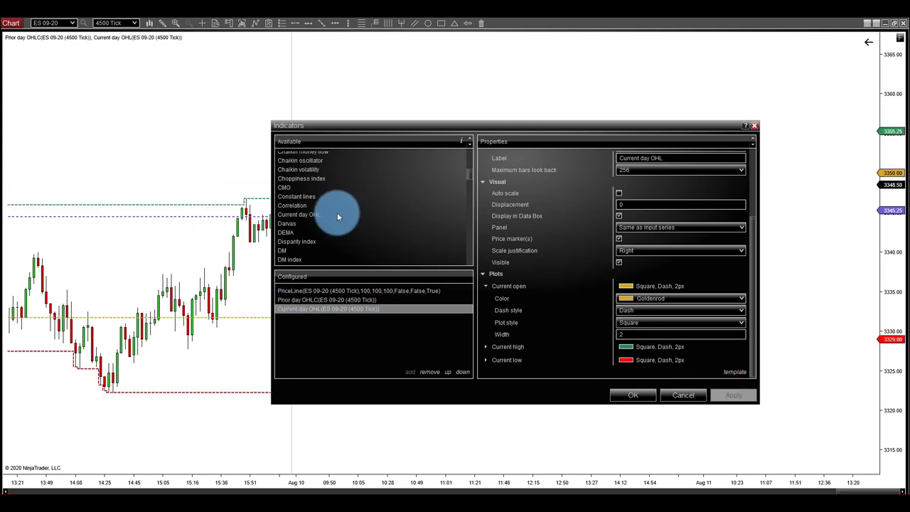
- Add a 21-period EMA drawn as a 2px line, apply it, and close the indicator settings
scroll(323, 215, "up", 5)
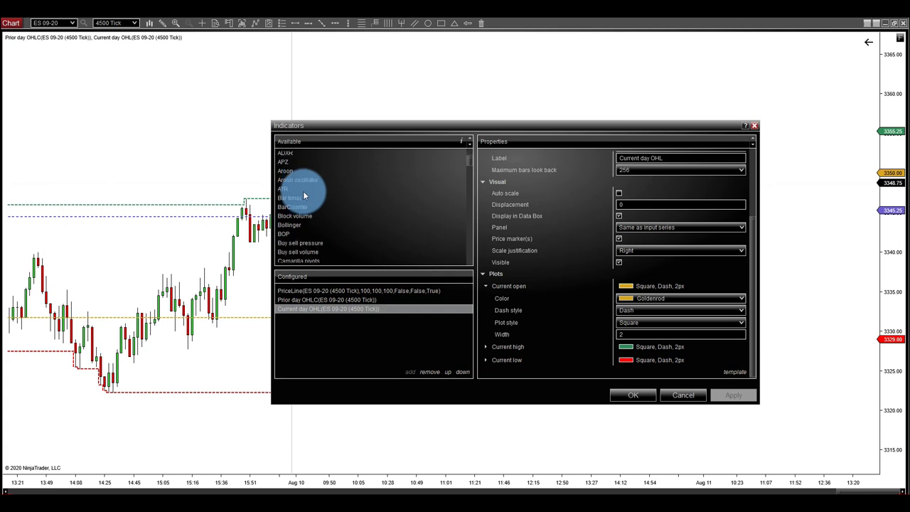
scroll(304, 195, "down", 7)
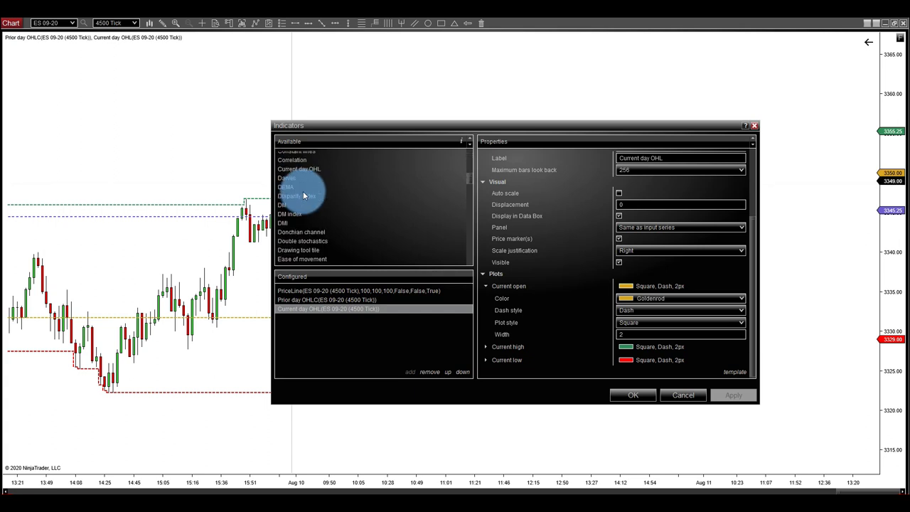
scroll(303, 196, "down", 5)
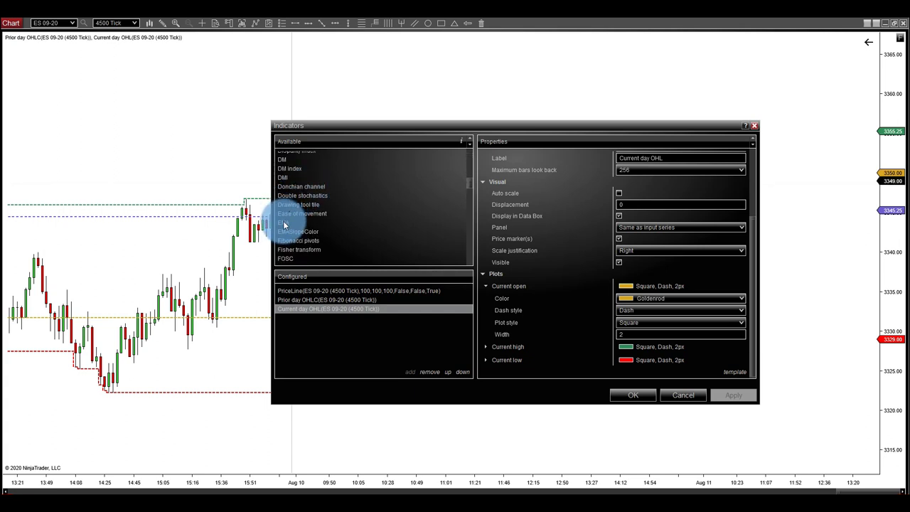
double_click(283, 223)
left_click(632, 167)
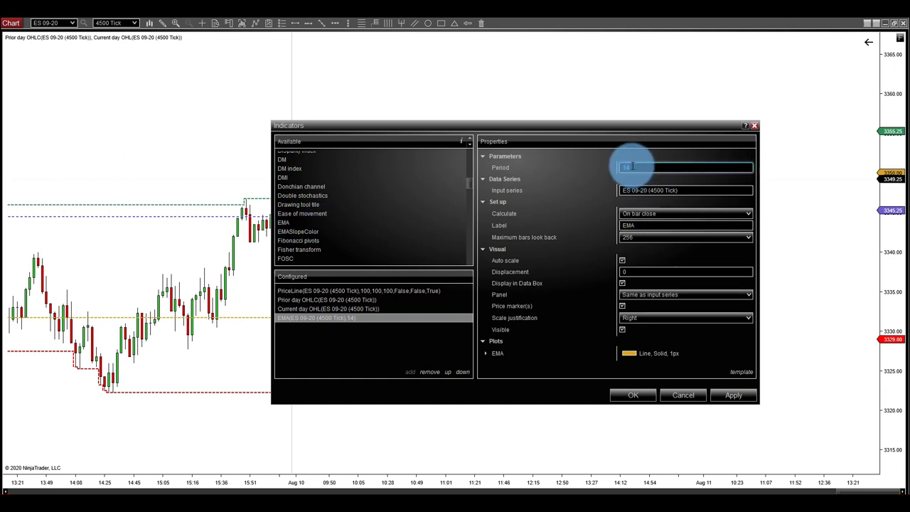
left_click(592, 185)
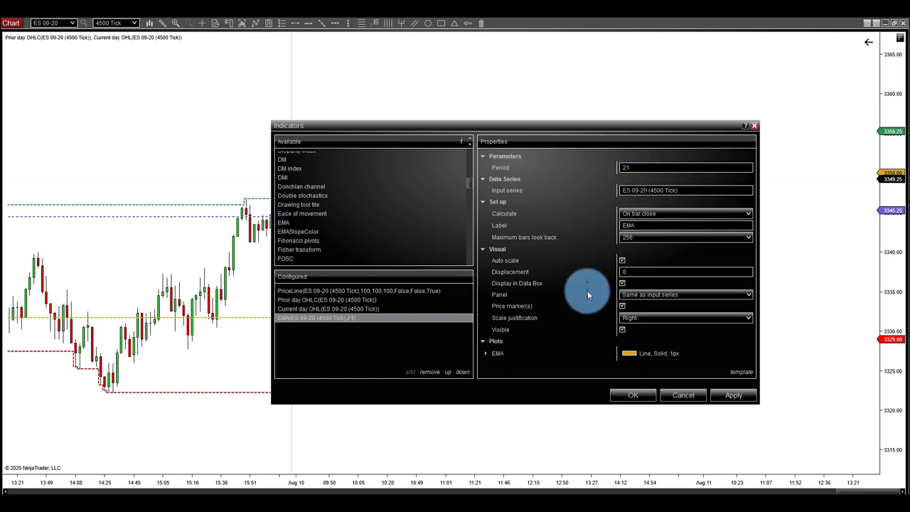
left_click(486, 354)
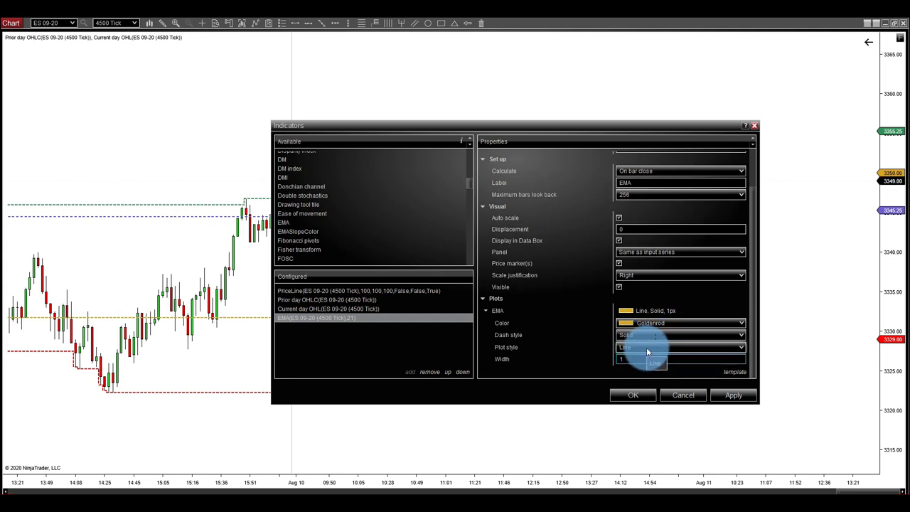
left_click(730, 395)
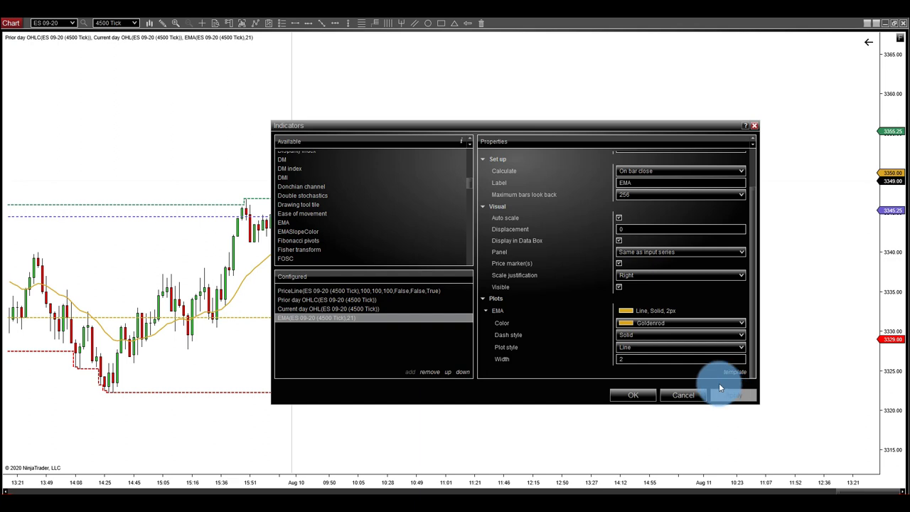
left_click(631, 396)
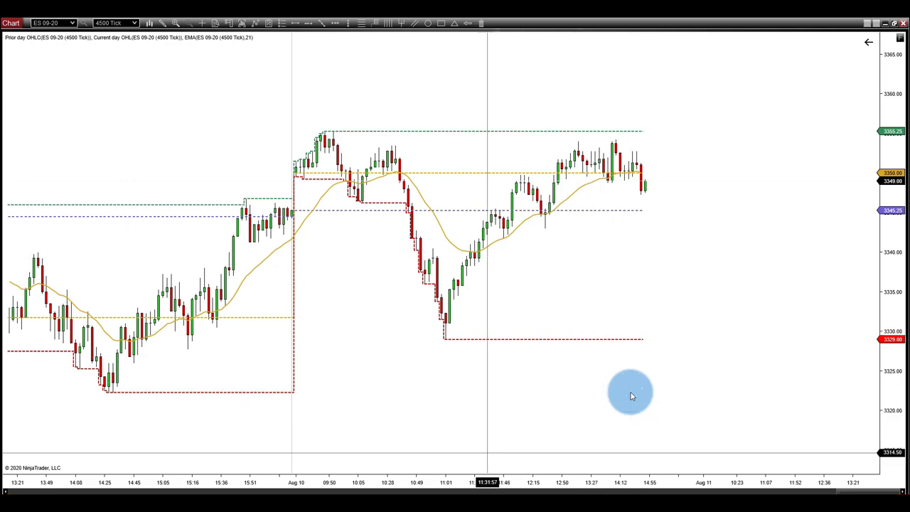
left_click_drag(477, 482, 489, 429)
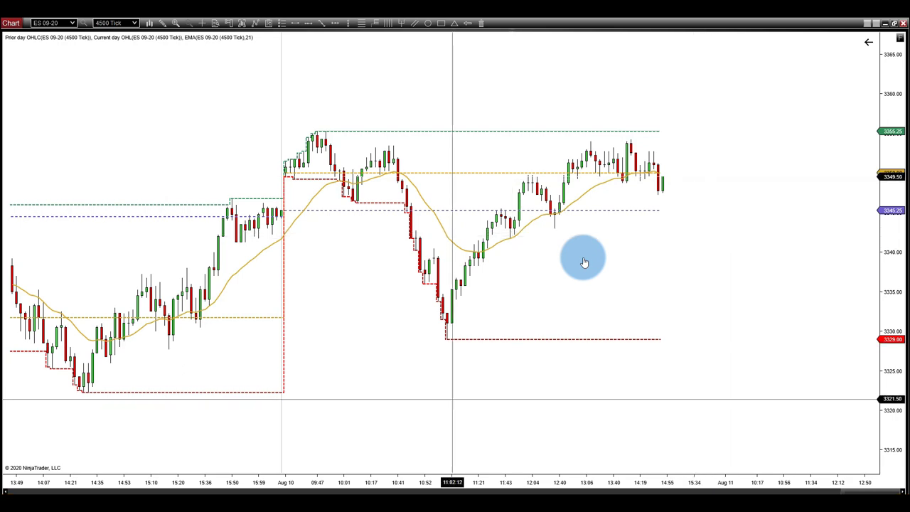
- Compress the bars and widen the price range to review earlier sessions, then zoom back around Aug 10
left_click_drag(381, 484, 439, 483)
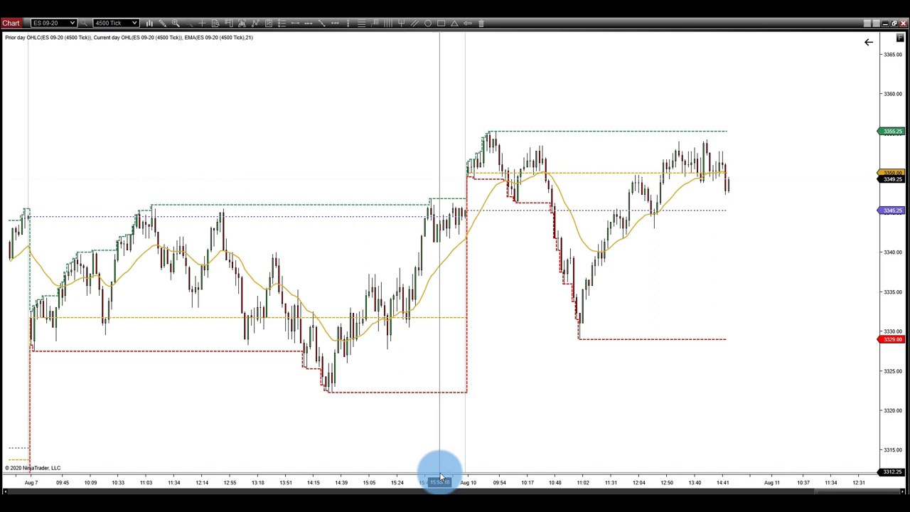
left_click_drag(548, 374, 553, 377)
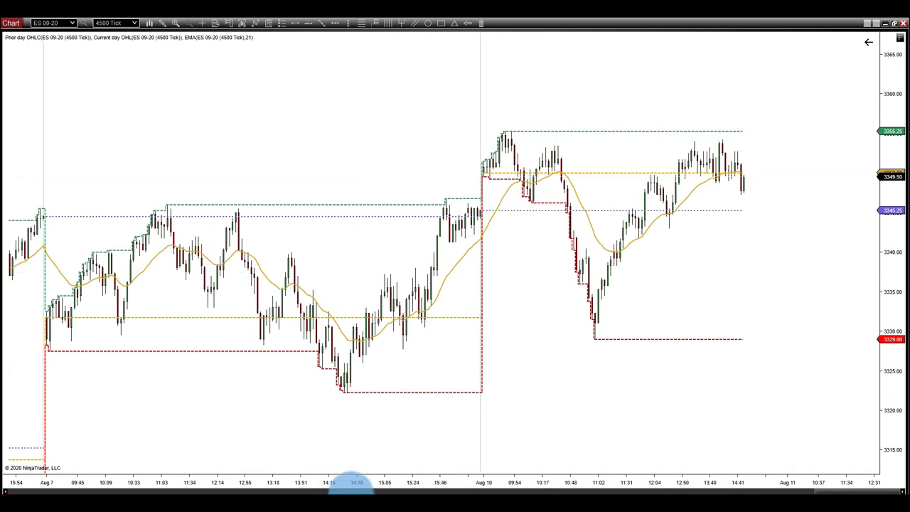
left_click_drag(349, 481, 474, 475)
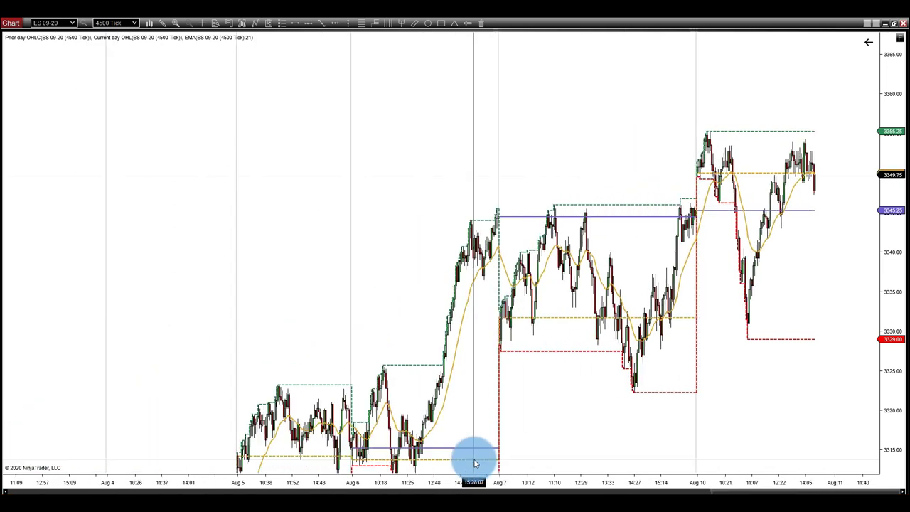
left_click(892, 112)
left_click_drag(892, 113, 428, 346)
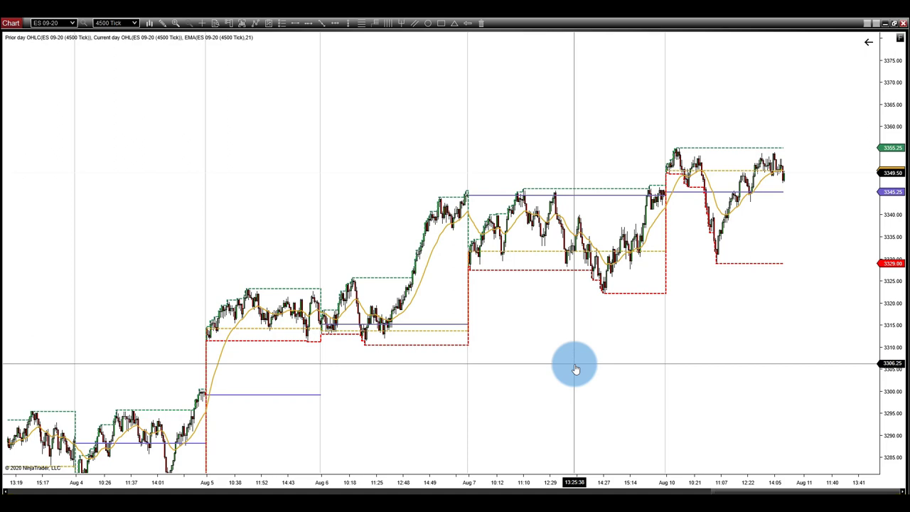
left_click_drag(576, 365, 547, 335)
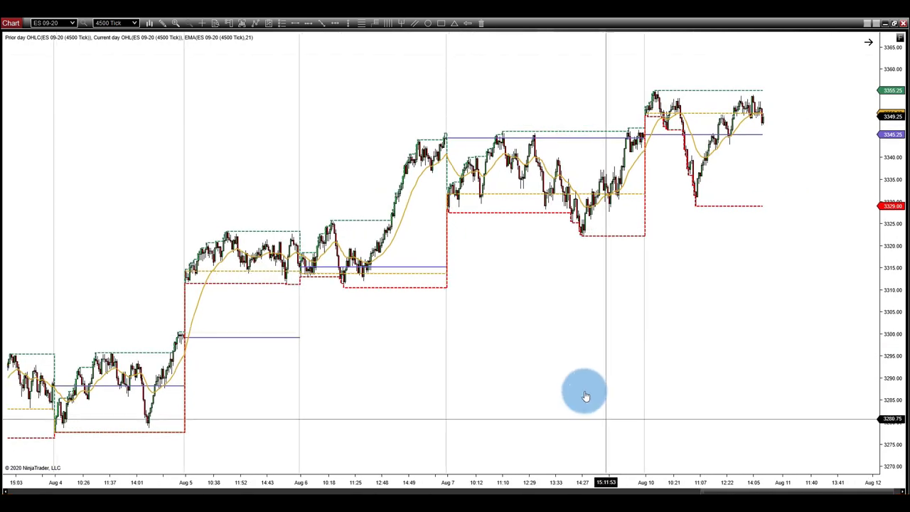
left_click_drag(606, 482, 445, 299)
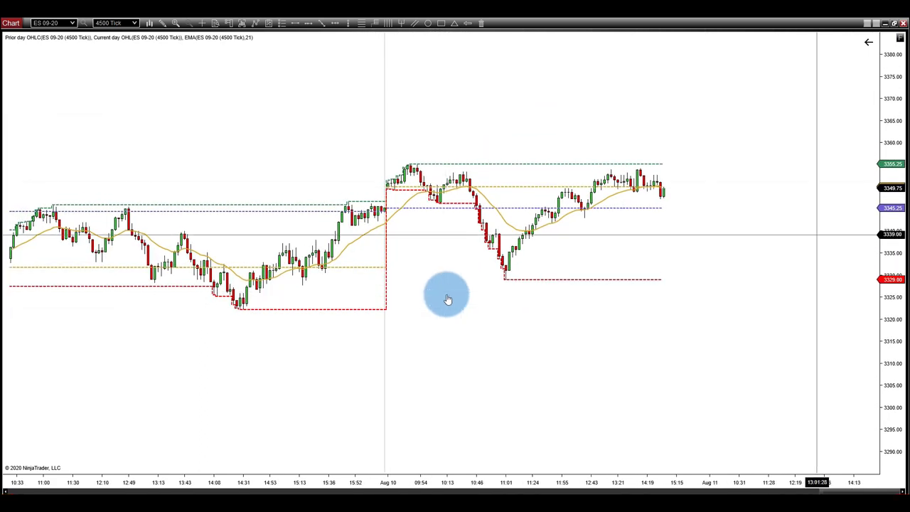
- Stretch the price scale to about 3305–3365 and pan to show the Aug 7 and Aug 10 sessions
left_click_drag(885, 247, 867, 185)
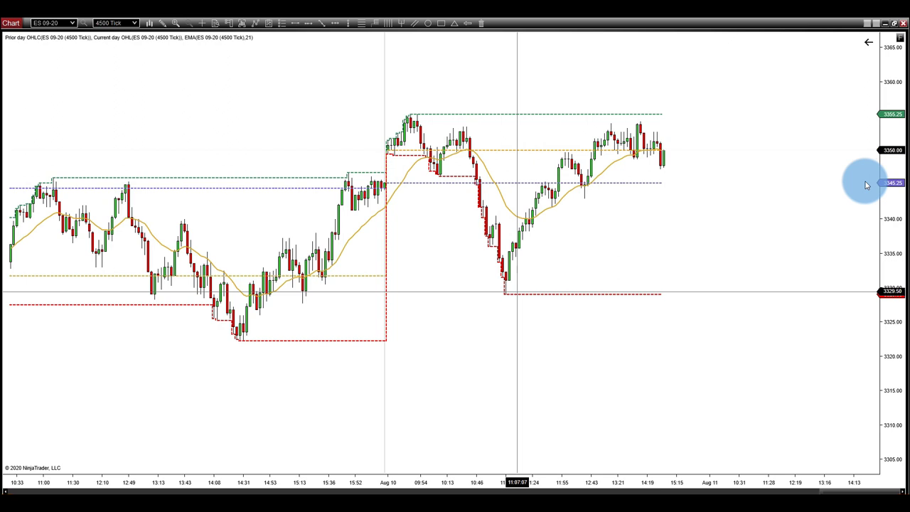
left_click_drag(867, 185, 509, 339)
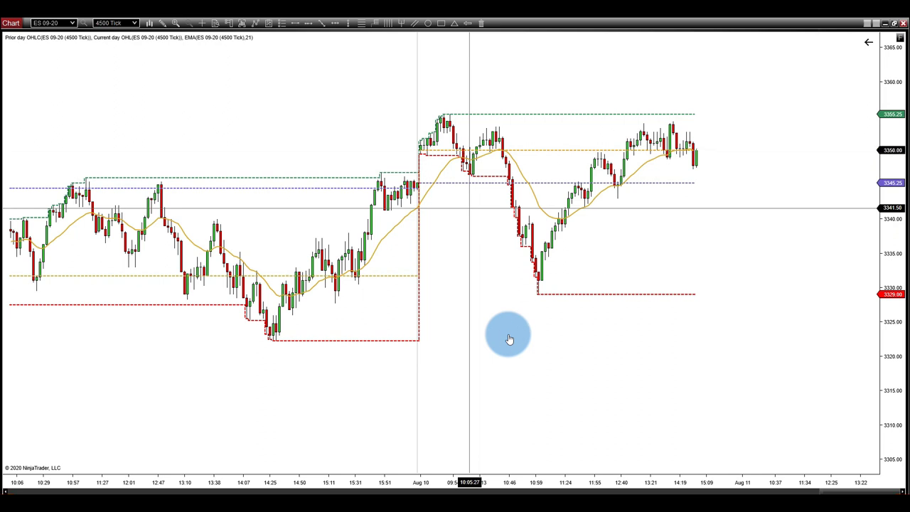
left_click_drag(509, 340, 579, 326)
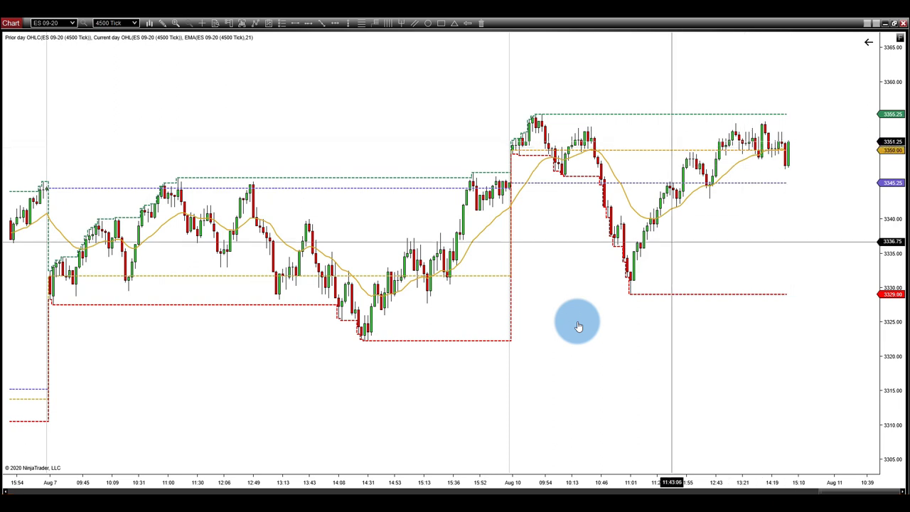
- Widen the bars and pan slightly to centre the chart on the Aug 10 session
scroll(622, 360, "down", 1)
scroll(623, 359, "down", 4)
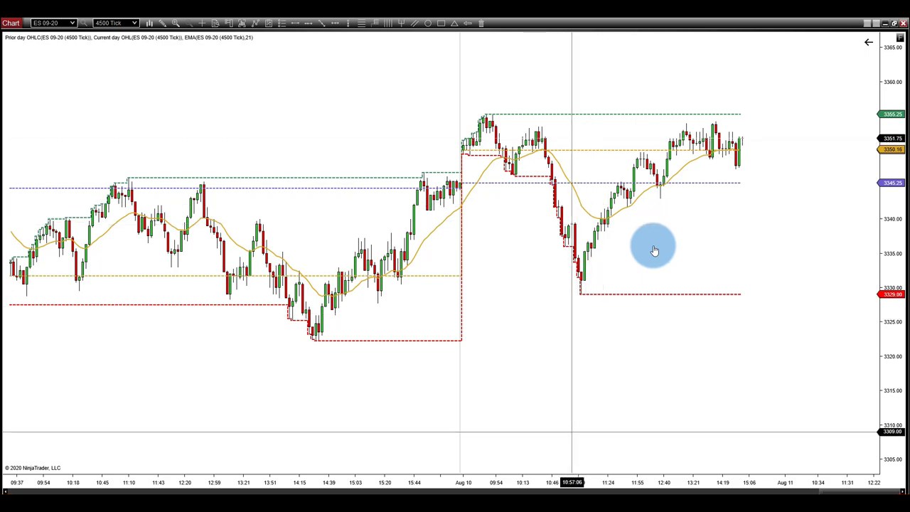
left_click_drag(559, 479, 512, 481)
left_click_drag(512, 416, 524, 405)
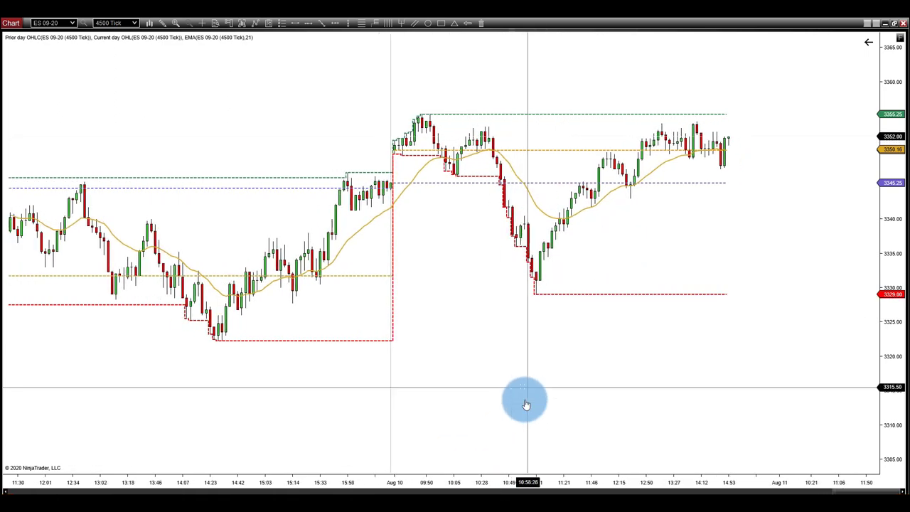